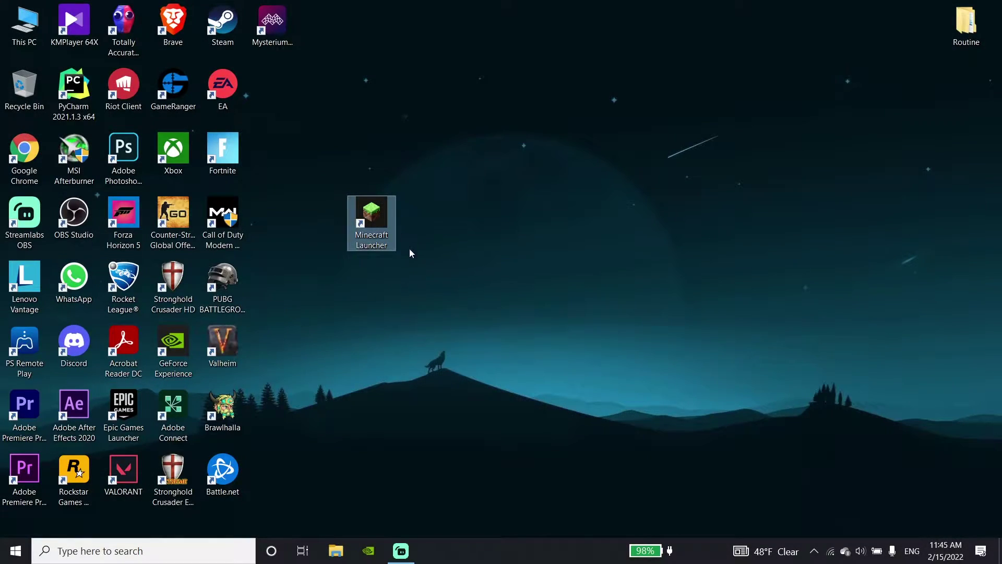
Deselect the Minecraft Launcher shortcut and open the Windows Search panel
left_click(447, 232)
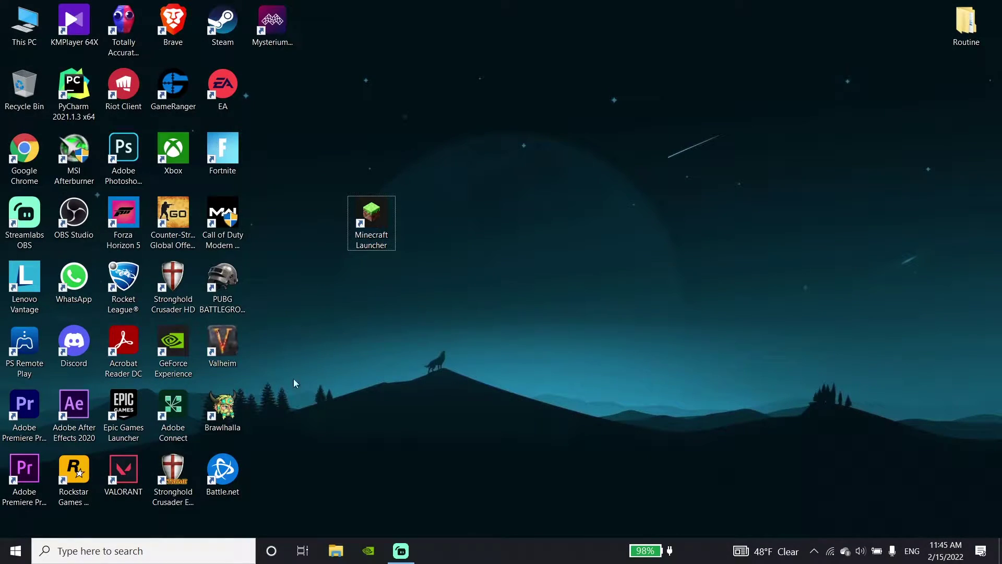
left_click(156, 547)
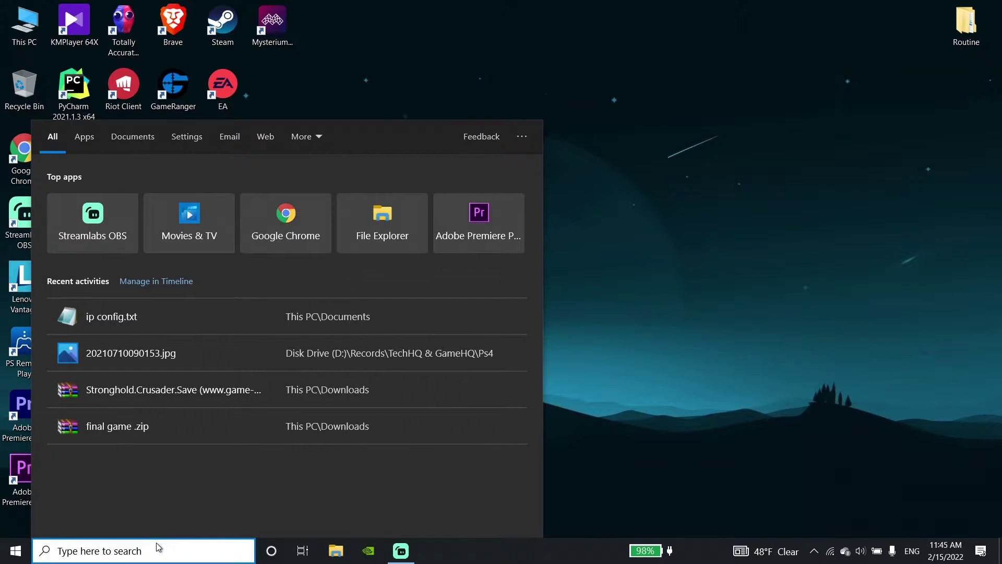
Search 'co' to launch Control Panel and go to Network and Internet > Network and Sharing Center
type("co")
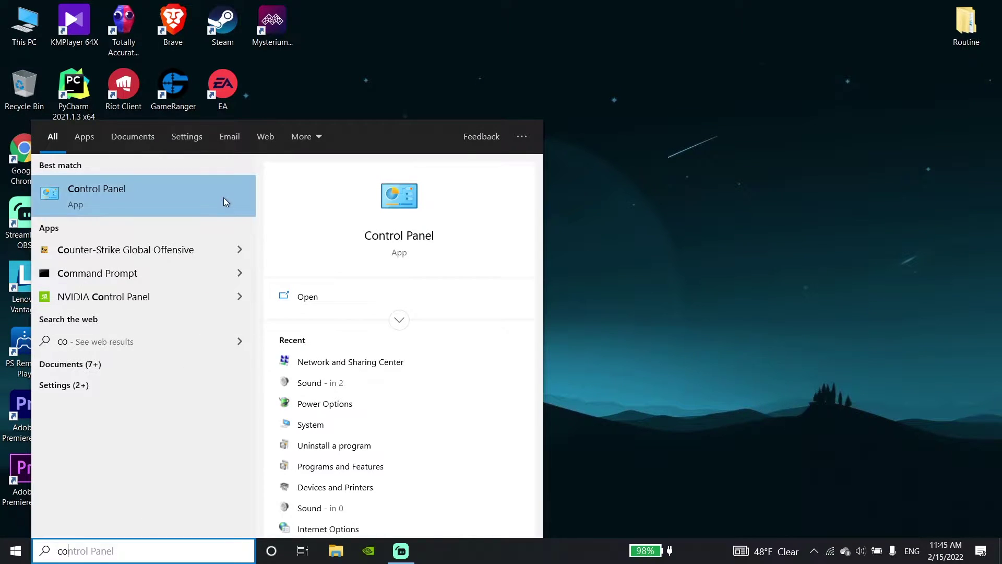
left_click(225, 202)
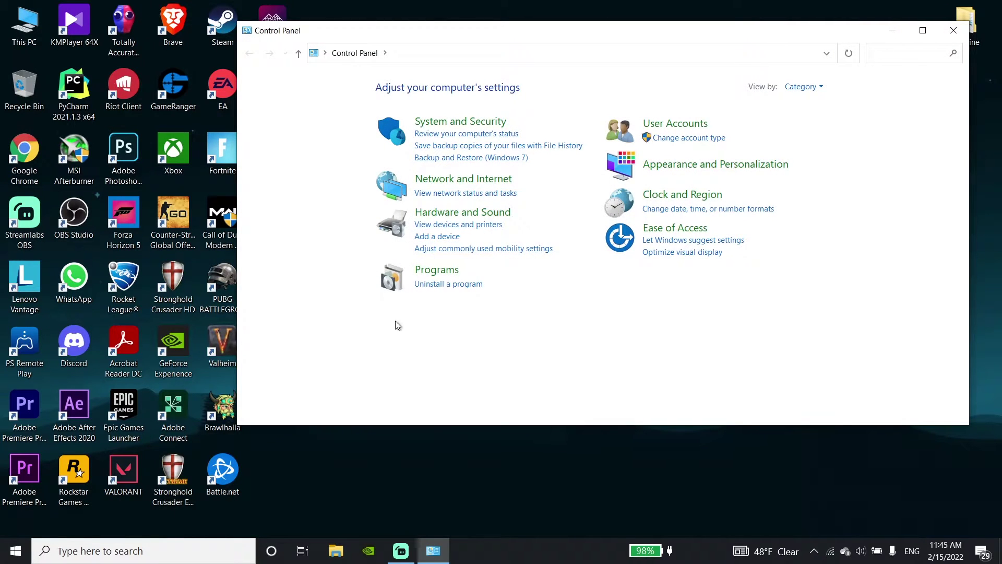
left_click(491, 182)
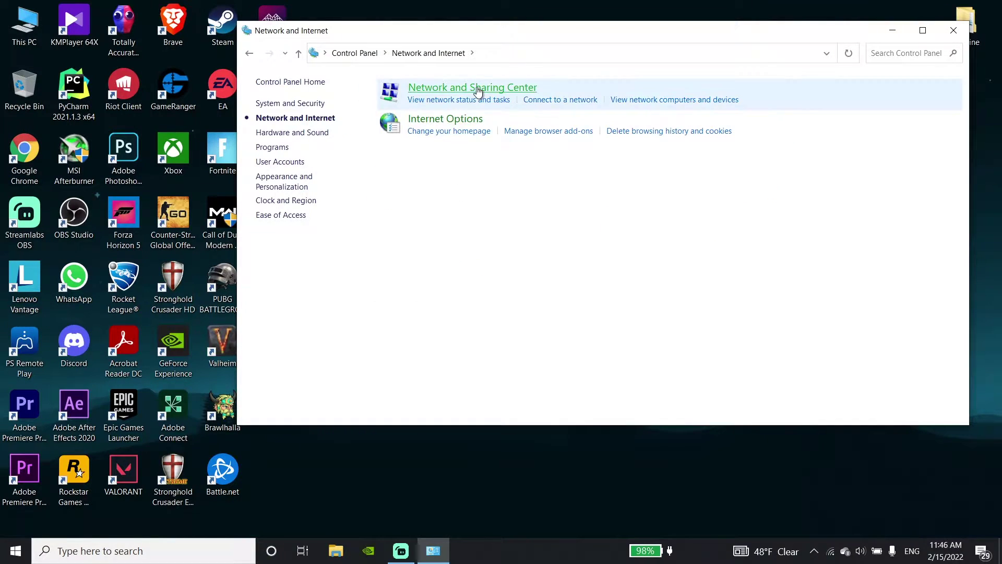
left_click(477, 89)
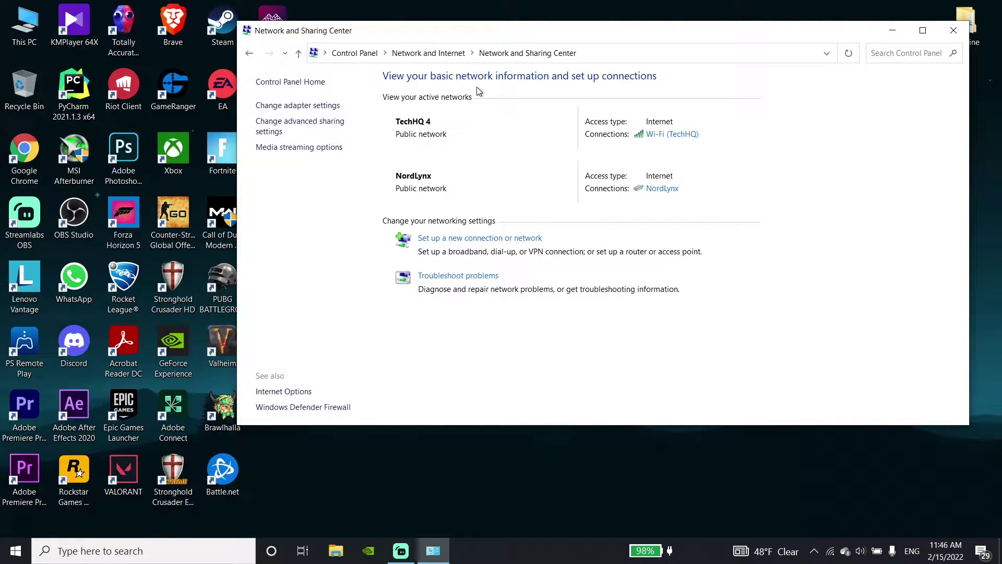
Open the Wi-Fi connection's properties and select Internet Protocol Version 4 (TCP/IPv4)
left_click(670, 135)
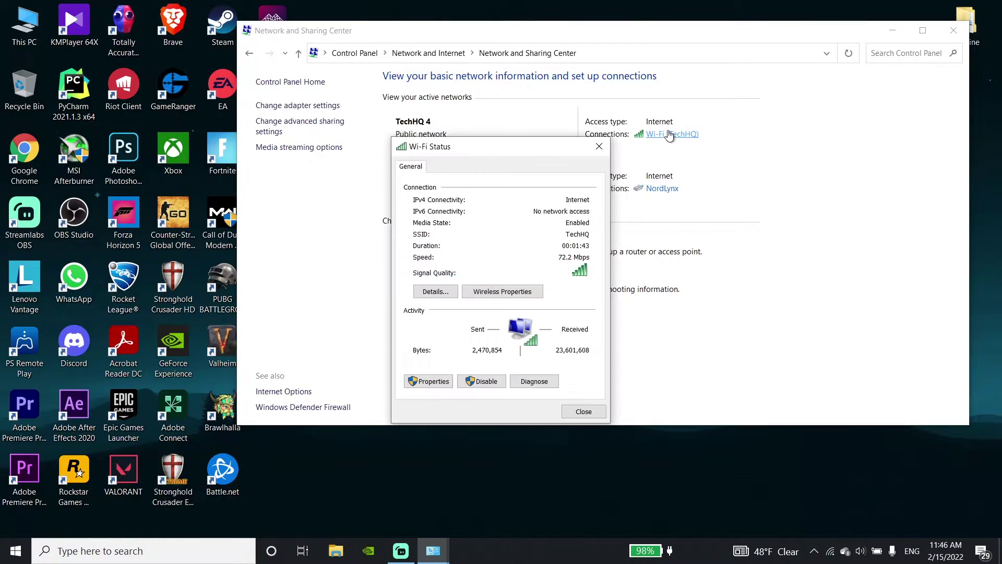
left_click(427, 381)
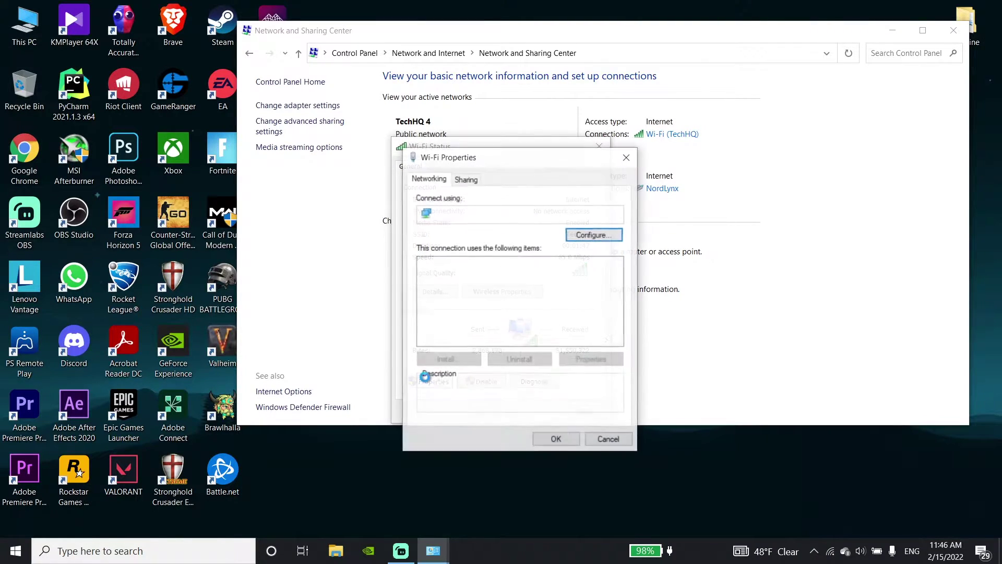
left_click(455, 309)
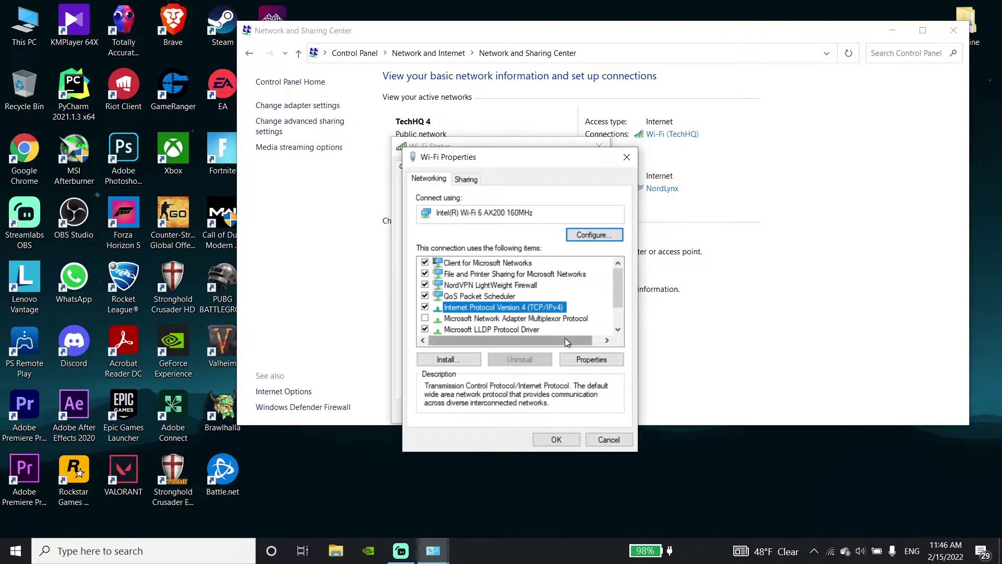
In the IPv4 properties, set manual DNS servers: preferred 8.8.8.8, alternate 8.4.4.8
left_click(572, 361)
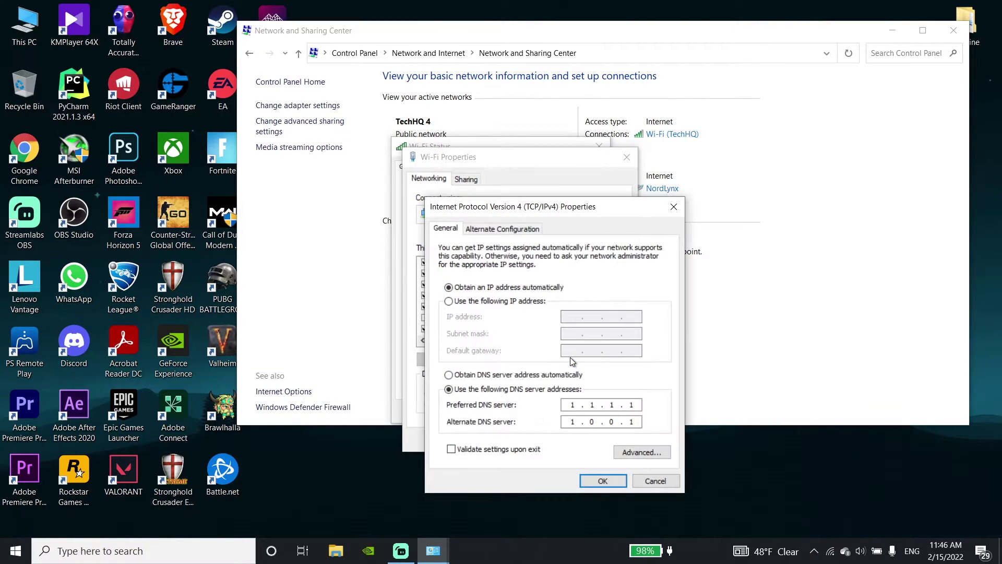
left_click(511, 377)
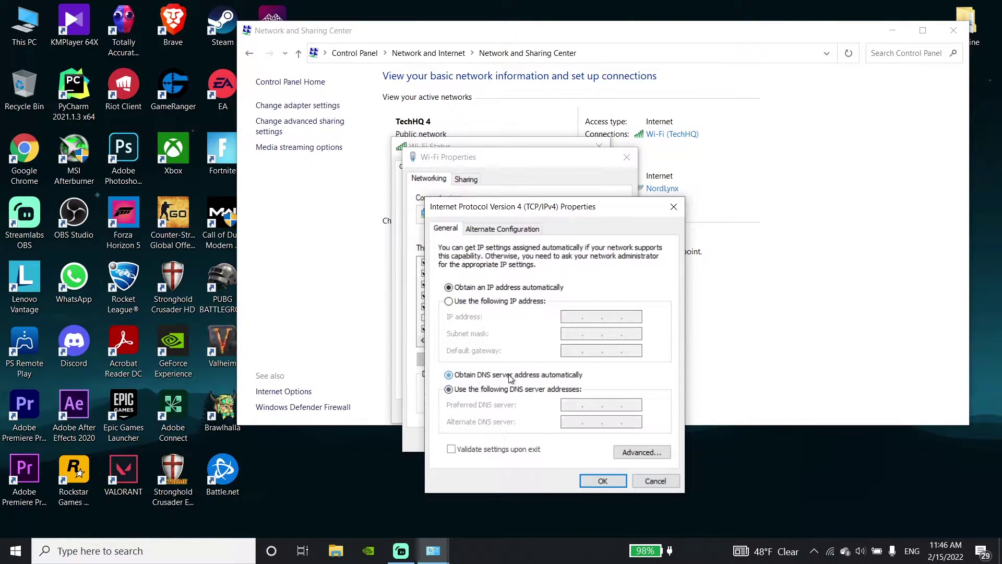
left_click(461, 393)
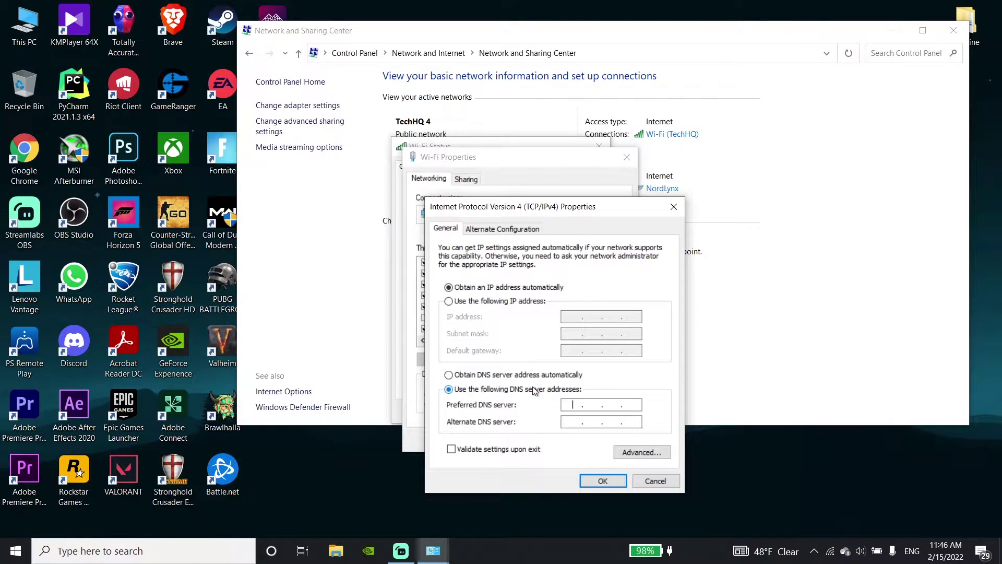
left_click_drag(561, 209, 452, 67)
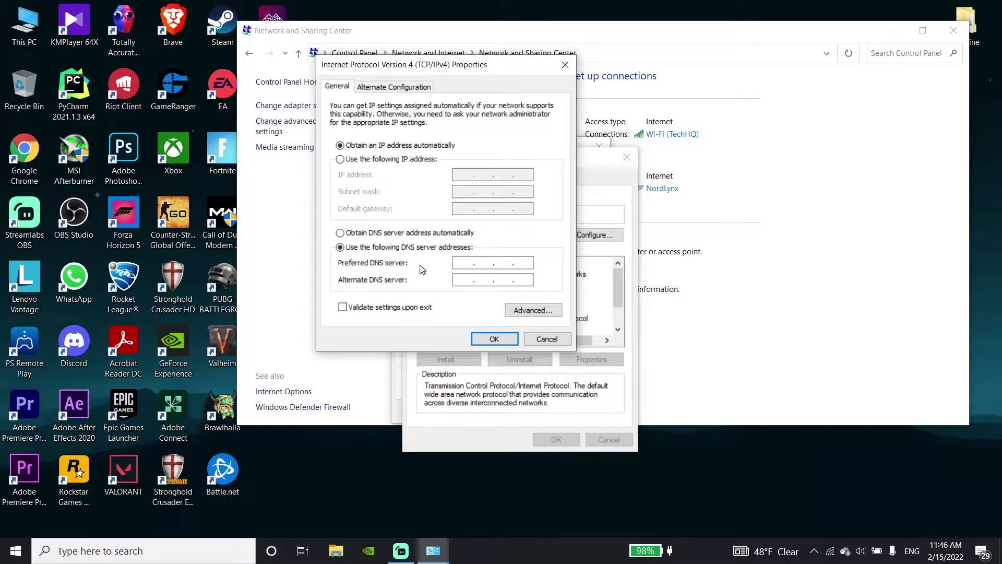
key("Tab")
type("8.8.8.8")
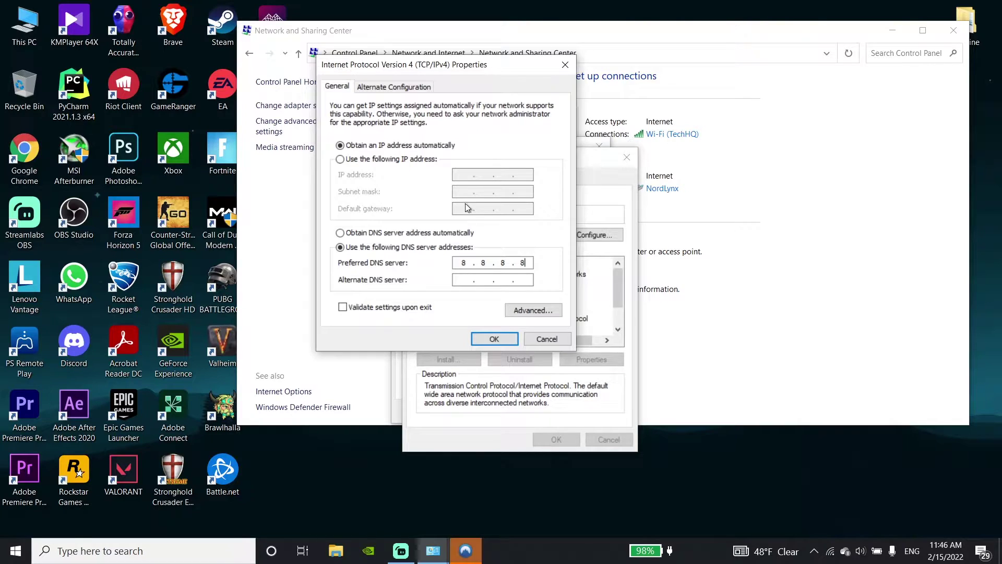
key("Tab")
type("8.4.4.8")
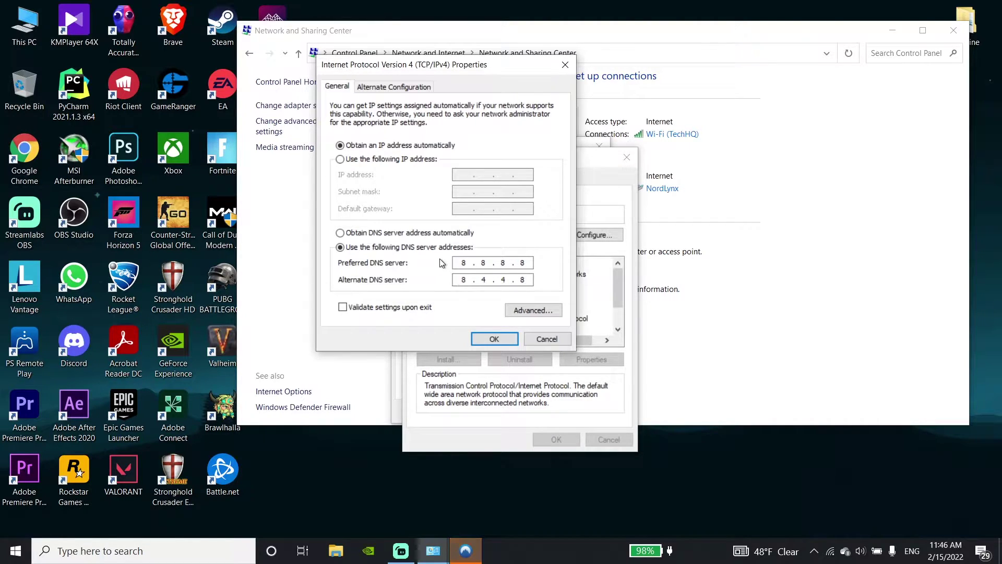
Replace the DNS servers with 1.1.1.1 and 1.0.0.1 and save the IPv4 settings
left_click(424, 233)
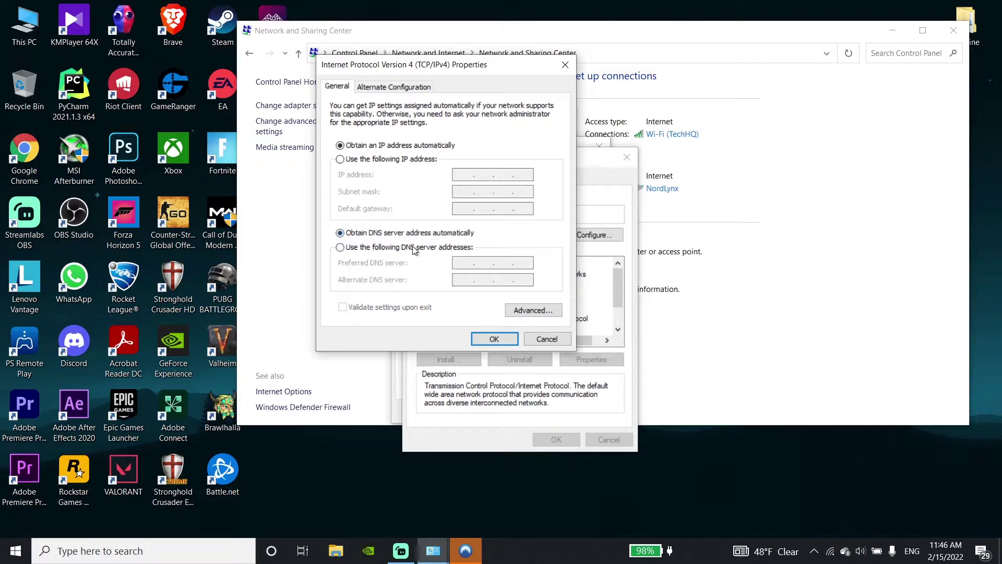
left_click(413, 248)
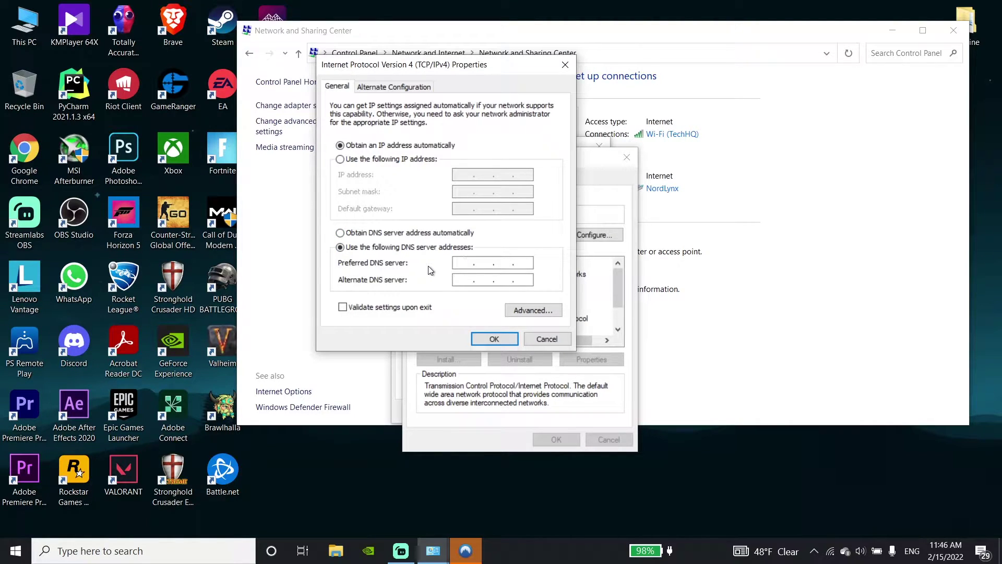
type("1.1.1.1")
left_click(480, 341)
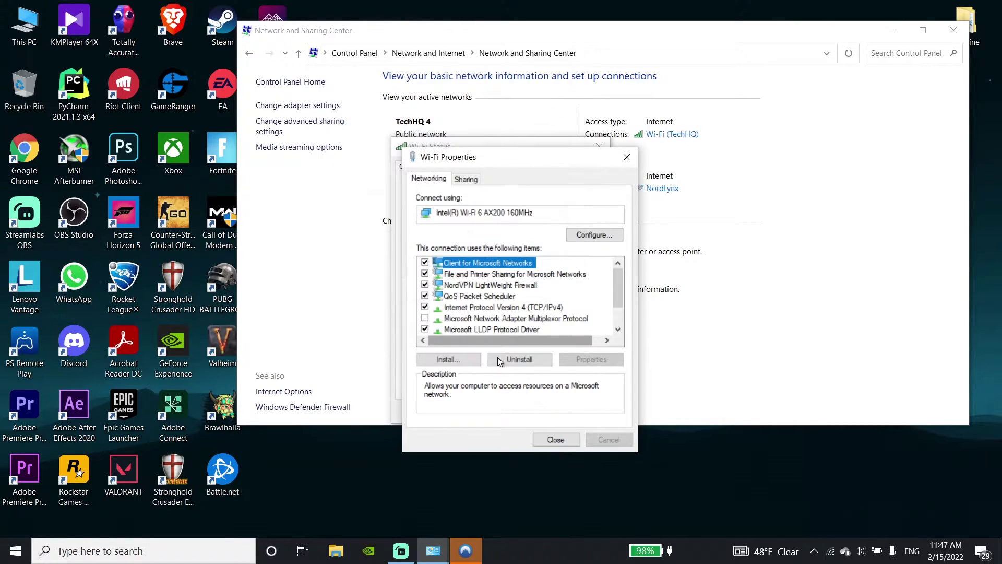
Close the Wi-Fi properties, Wi-Fi status and Network and Sharing Center windows
left_click(555, 440)
left_click(584, 473)
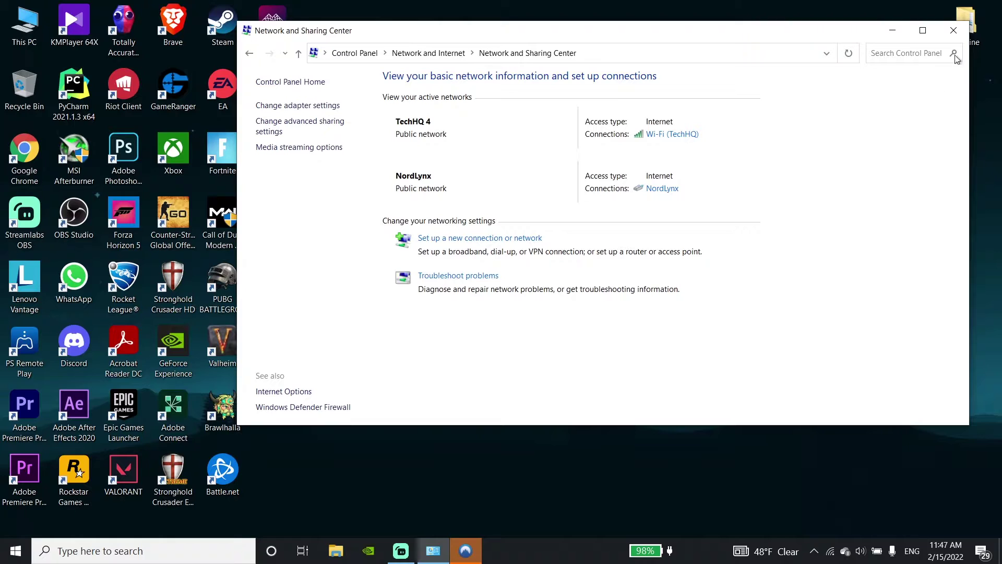
left_click(954, 30)
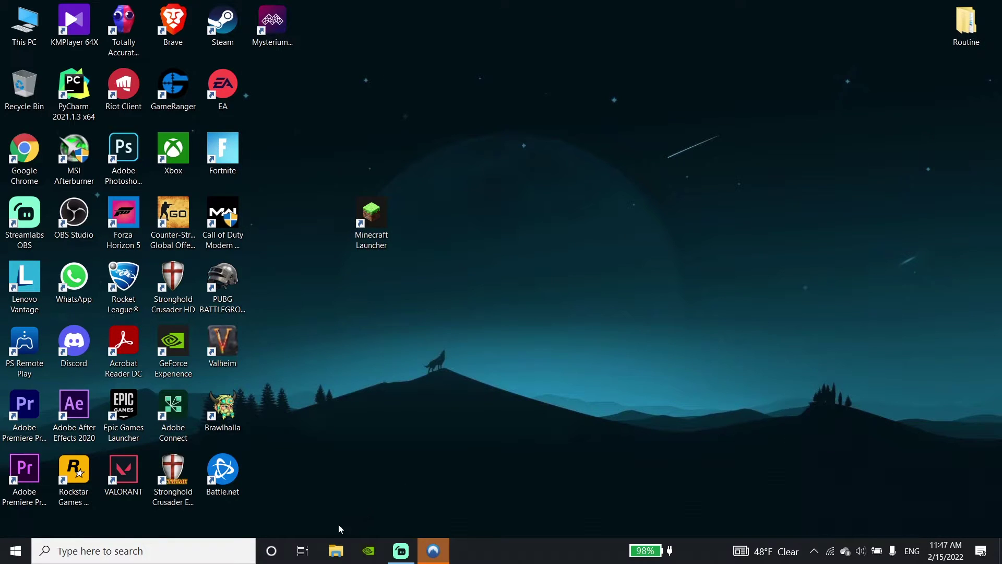
Search 'comm' and run Command Prompt as administrator
left_click(208, 555)
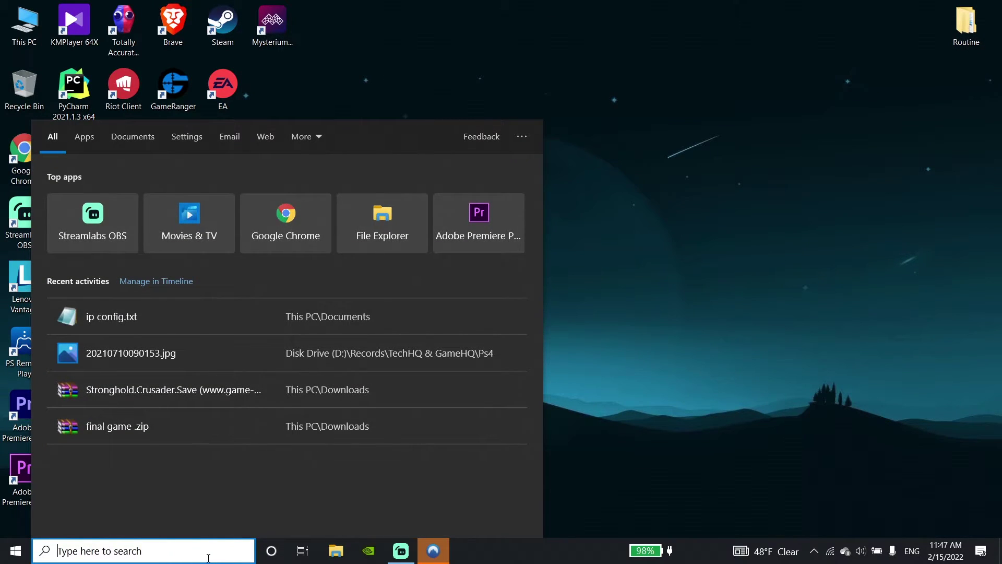
type("comm")
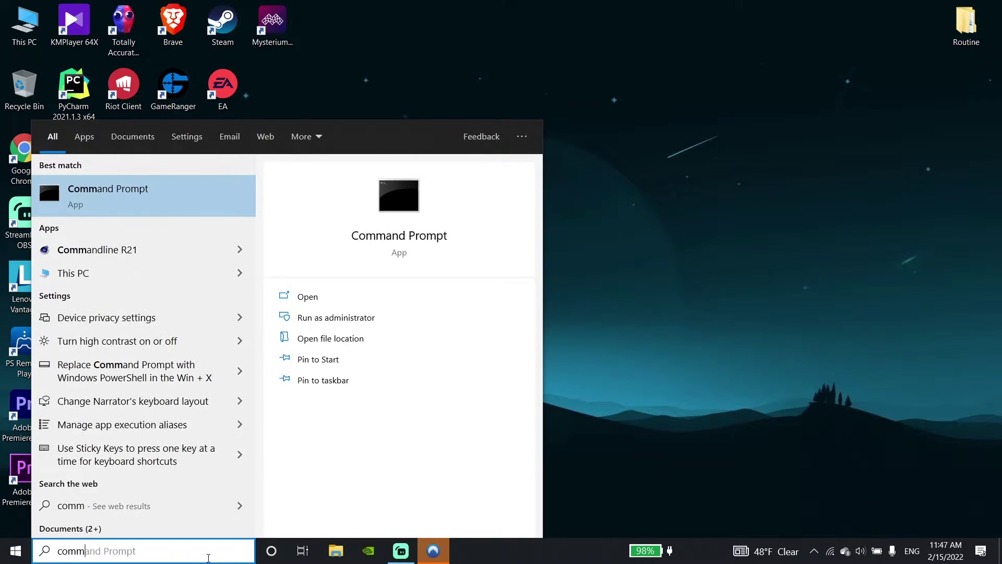
right_click(142, 203)
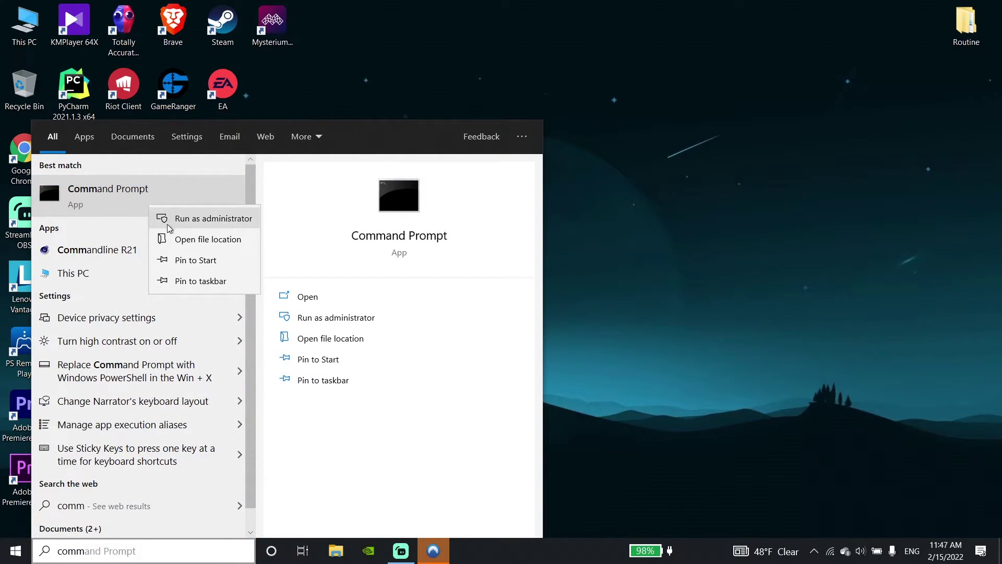
left_click(197, 224)
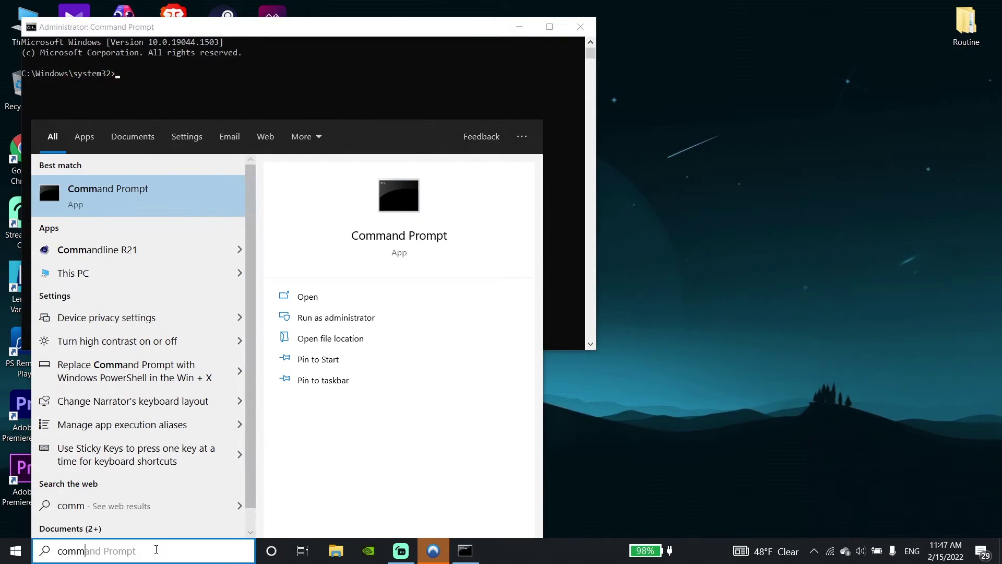
key("BackSpace")
Open the ip config notes and copy the 'ipconfig /flushdns' command
type("i")
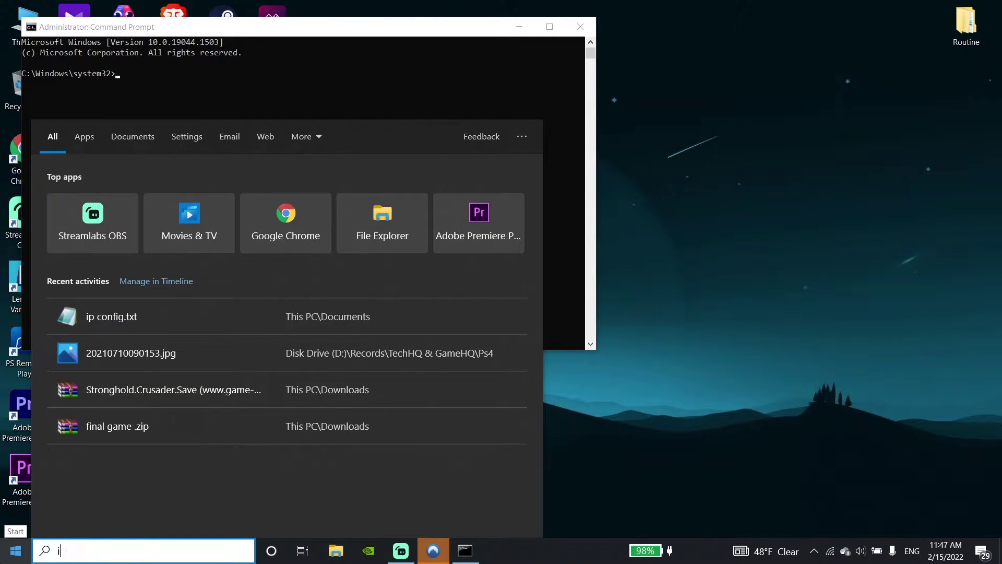
type("p config")
left_click(137, 195)
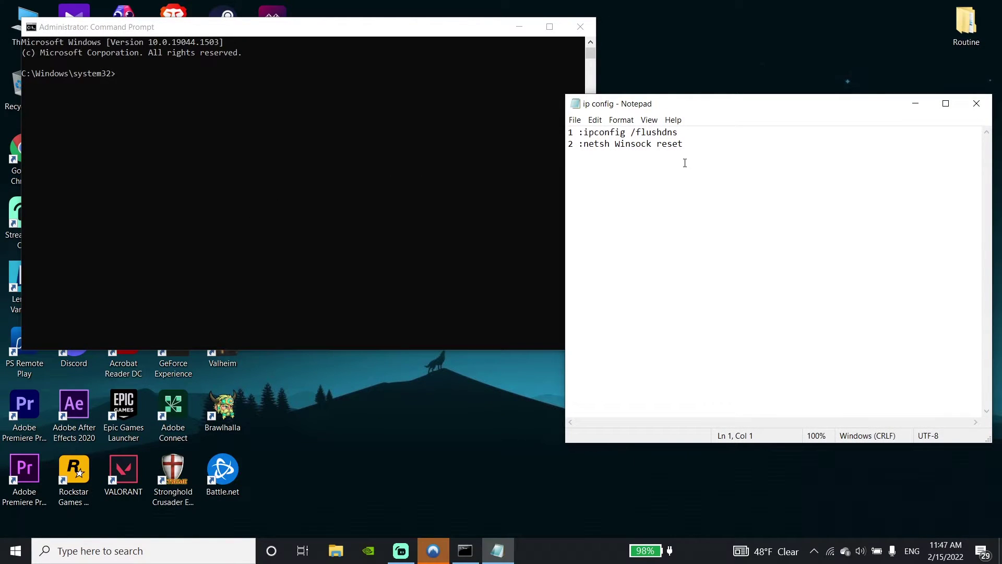
left_click_drag(587, 134, 703, 131)
right_click(654, 134)
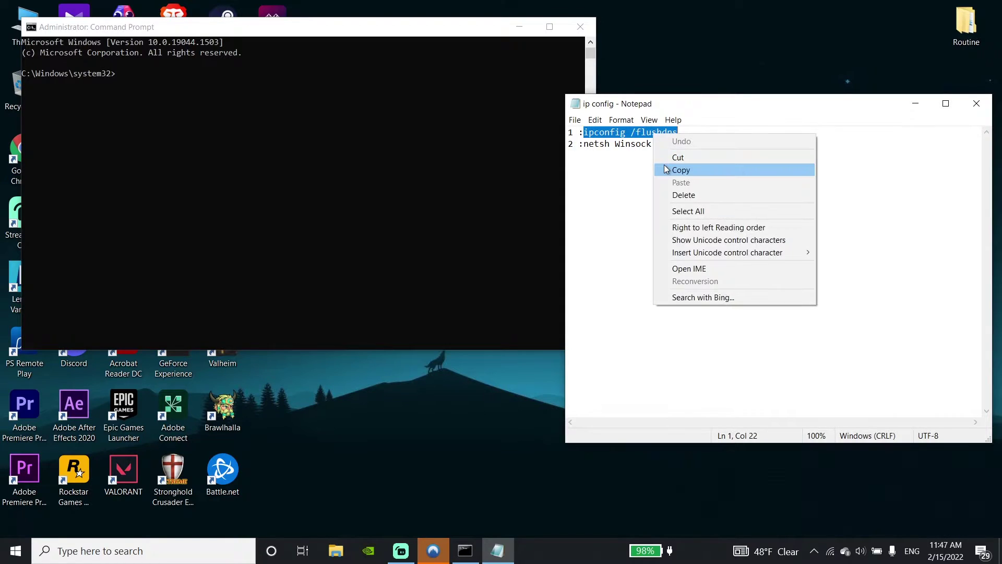
left_click(666, 169)
left_click(681, 172)
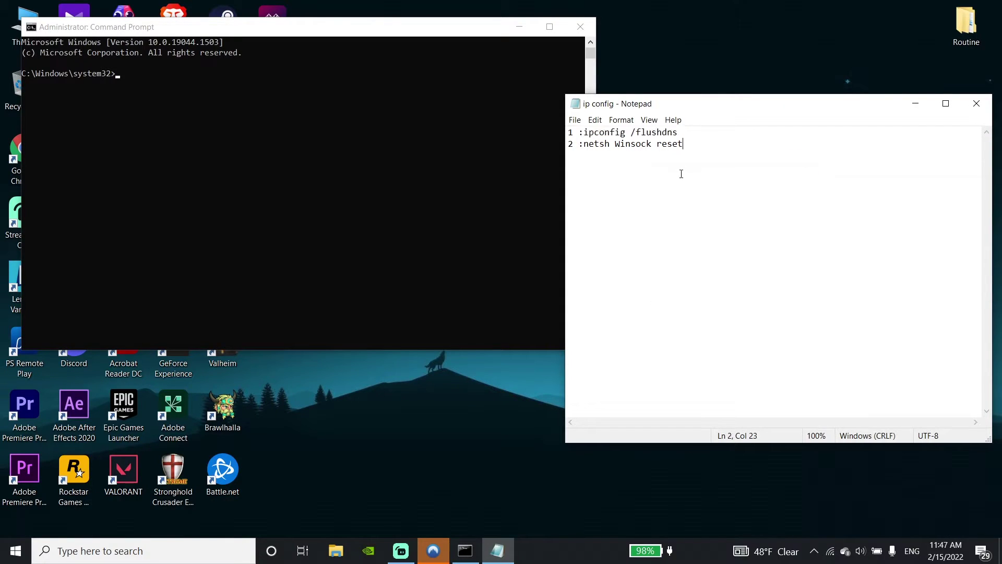
left_click(637, 207)
Paste and run ipconfig /flushdns in the administrator Command Prompt
left_click(365, 25)
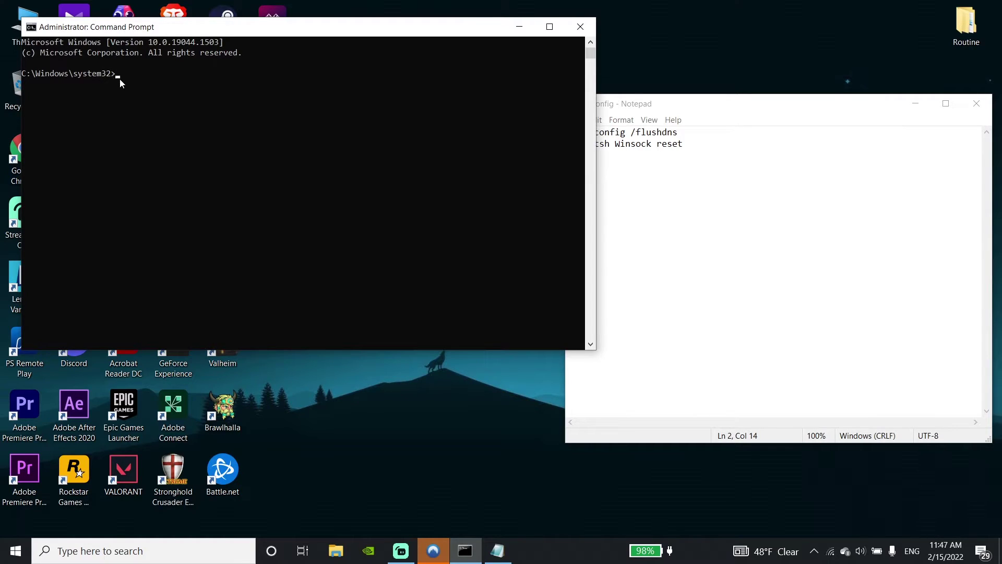
key("ctrl+v")
key("Return")
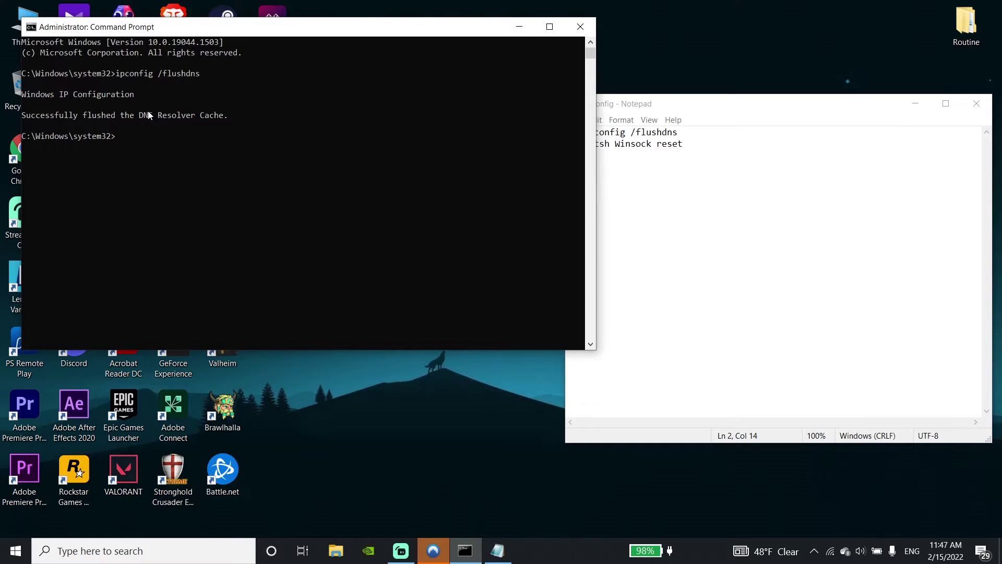
left_click(646, 166)
Copy and run 'netsh Winsock reset' in Command Prompt, then close it with Exit
left_click_drag(647, 170, 688, 145)
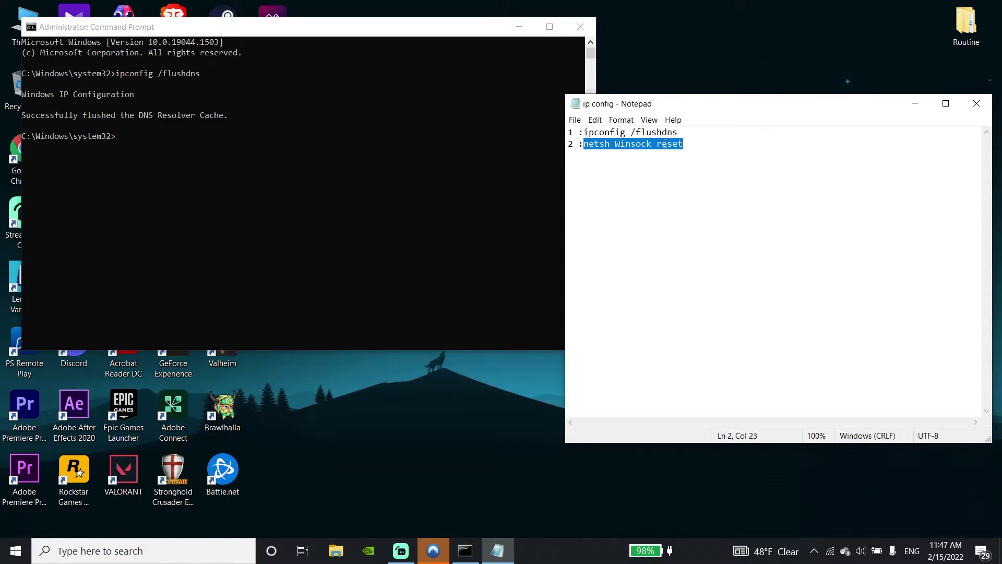
right_click(665, 144)
left_click(688, 180)
left_click(57, 186)
right_click(115, 143)
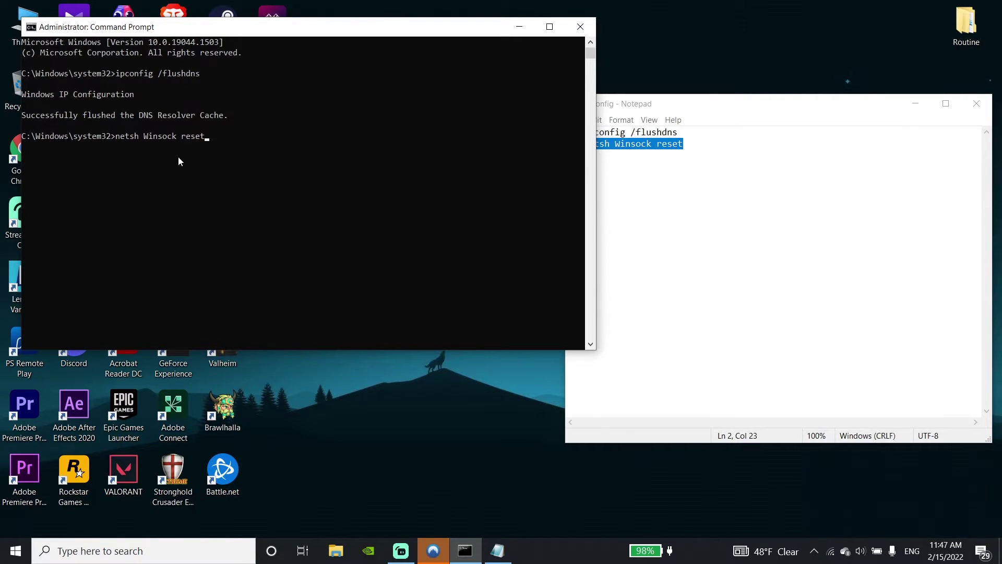
key("Return")
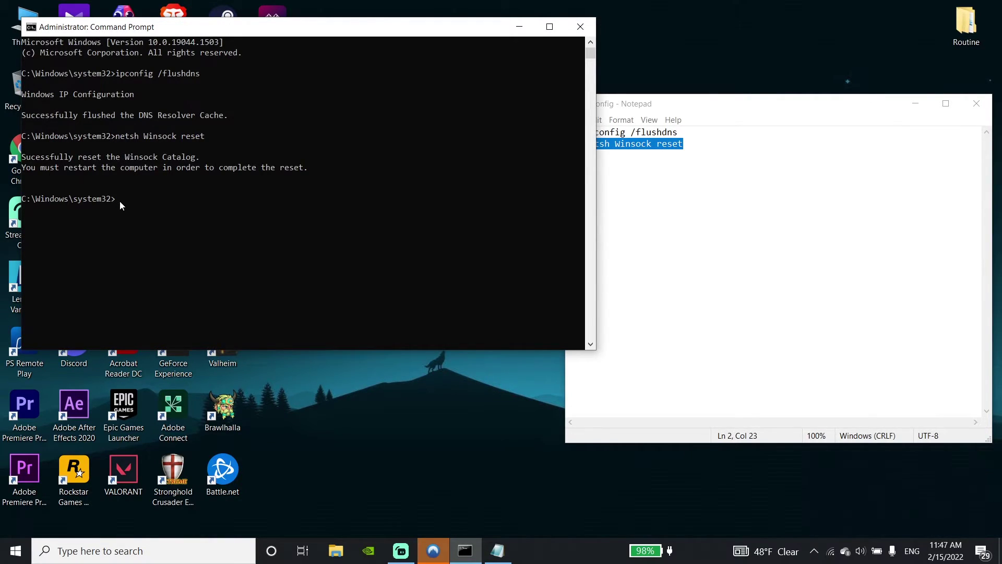
type("Exit")
key("Return")
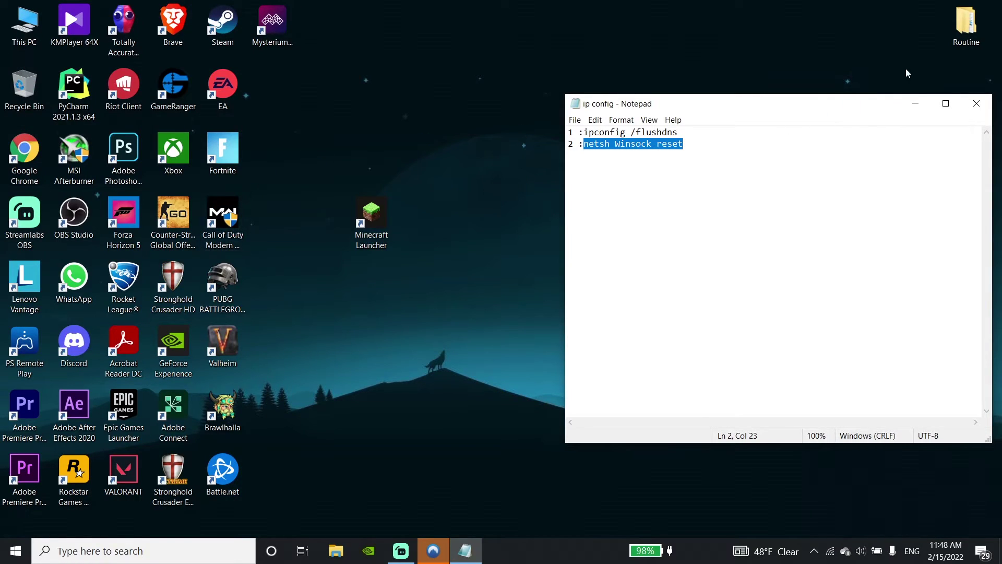
Close the ip config notes and open the Start menu's power options
left_click(977, 104)
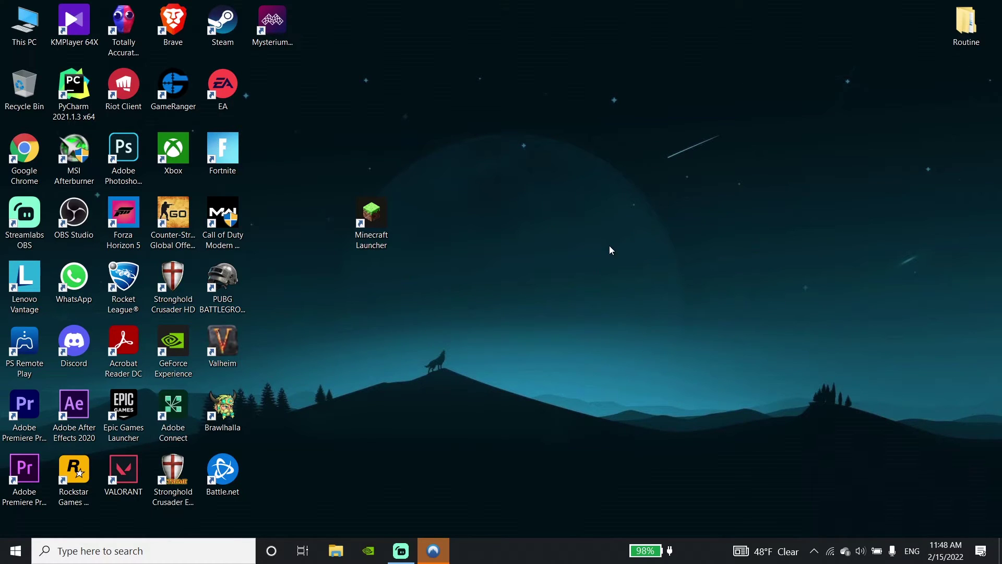
left_click(16, 550)
left_click(24, 522)
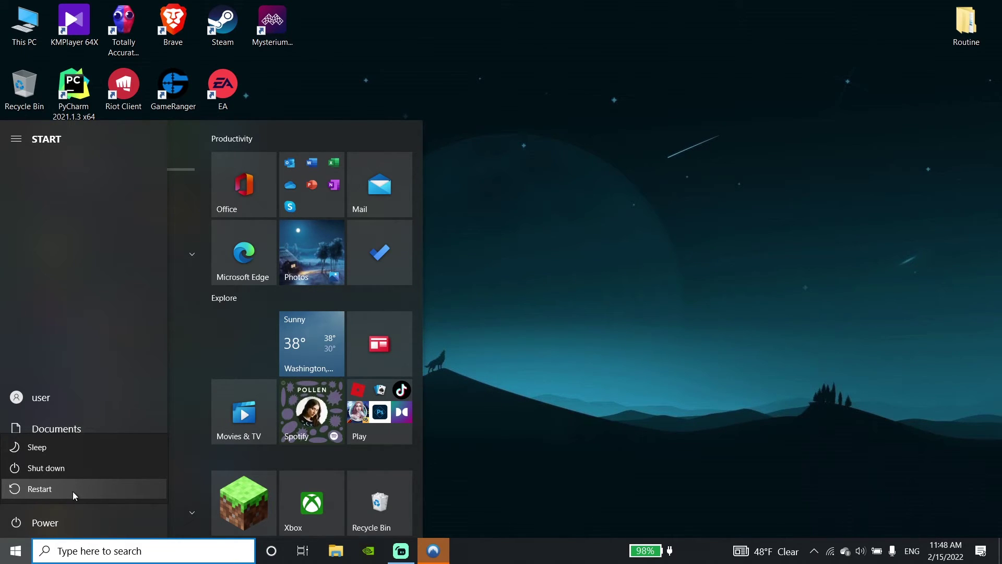
left_click(465, 267)
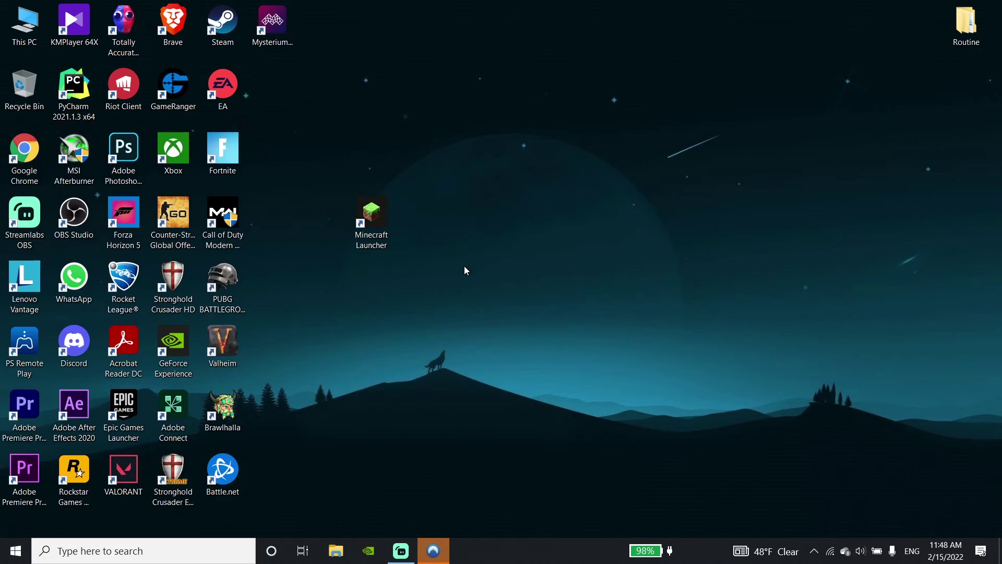
left_click(830, 551)
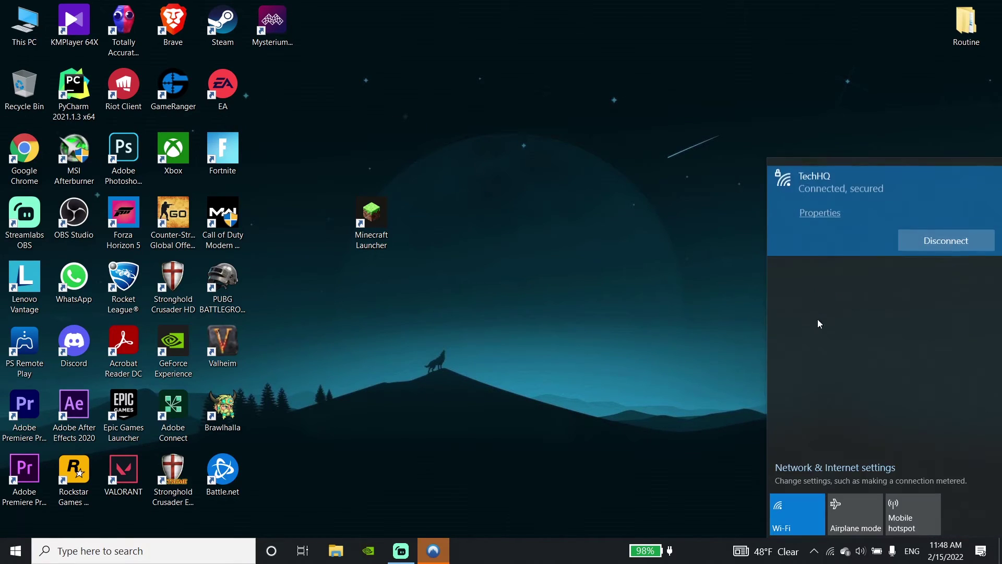
left_click(727, 239)
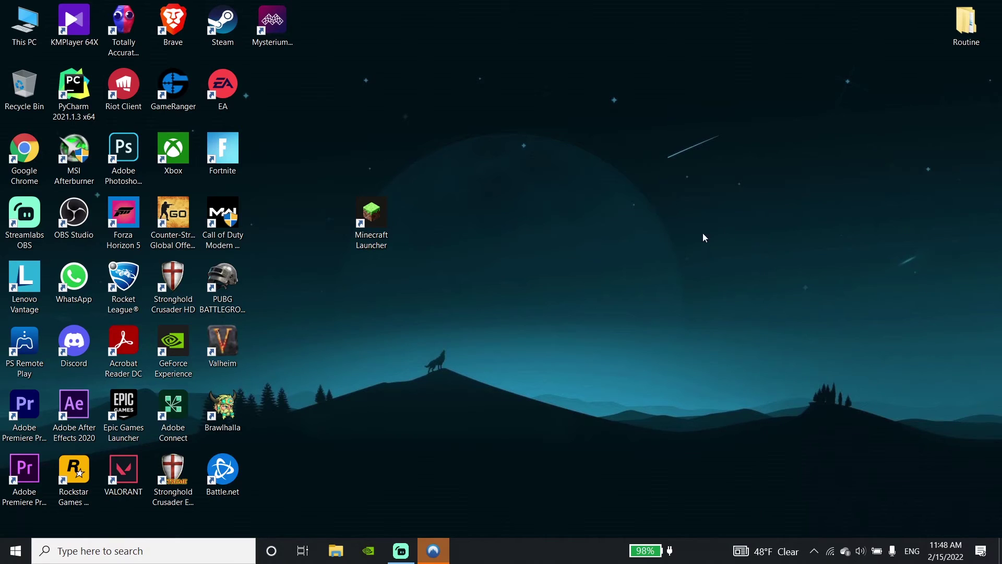